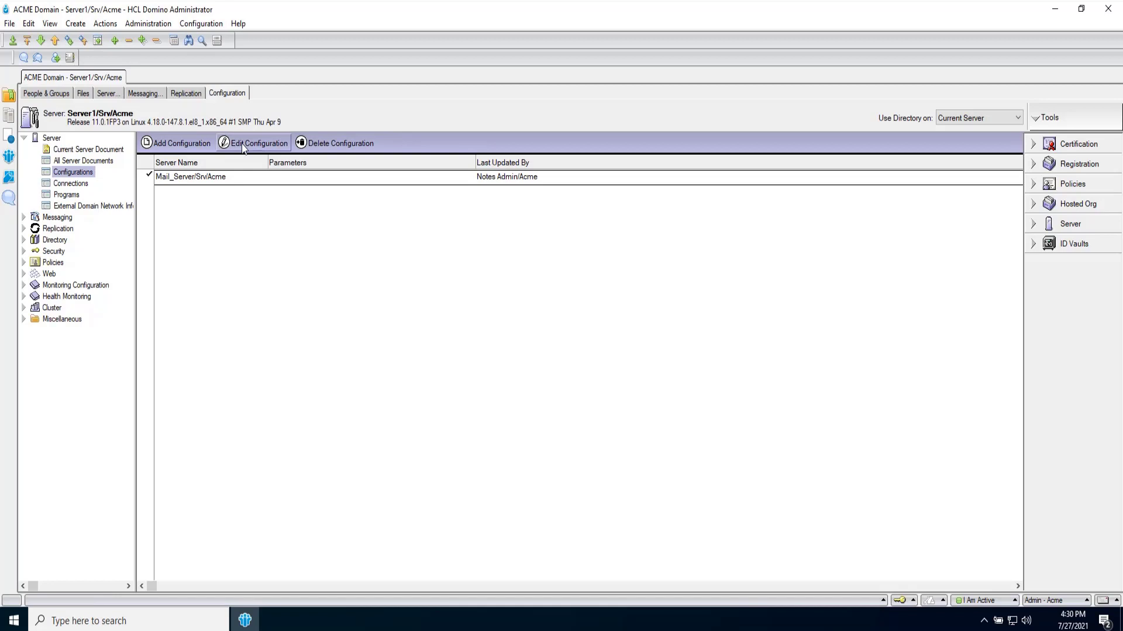
# - Edit the Mail_Server/Srv/Acme configuration and open the Sametime directory type choices on its HCL iNotes page
pyautogui.click(243, 145)
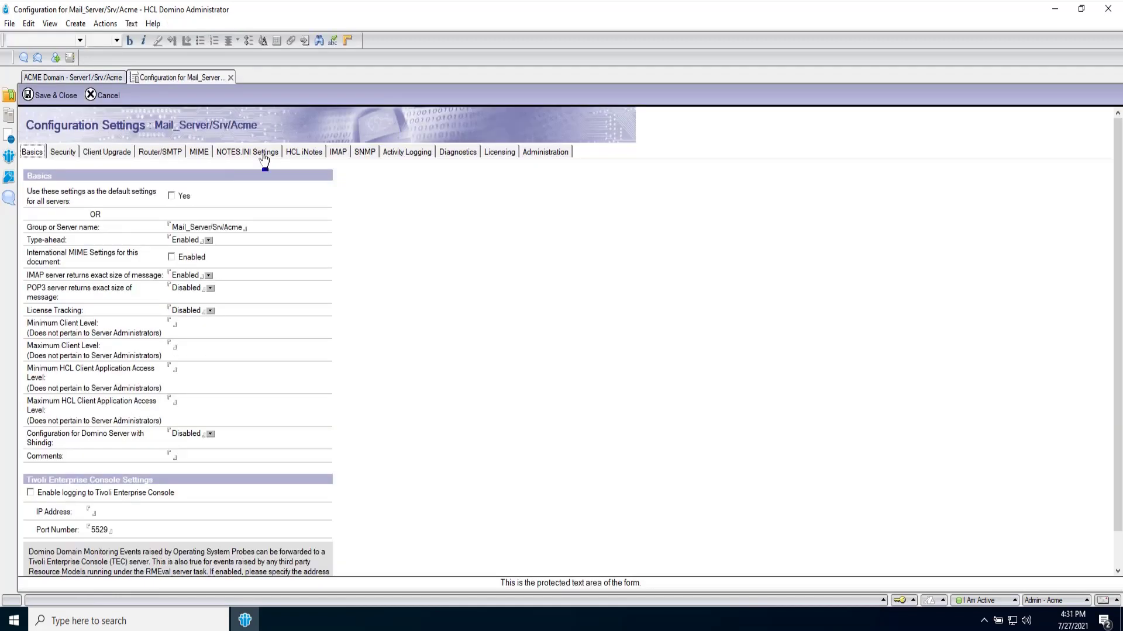
pyautogui.click(301, 152)
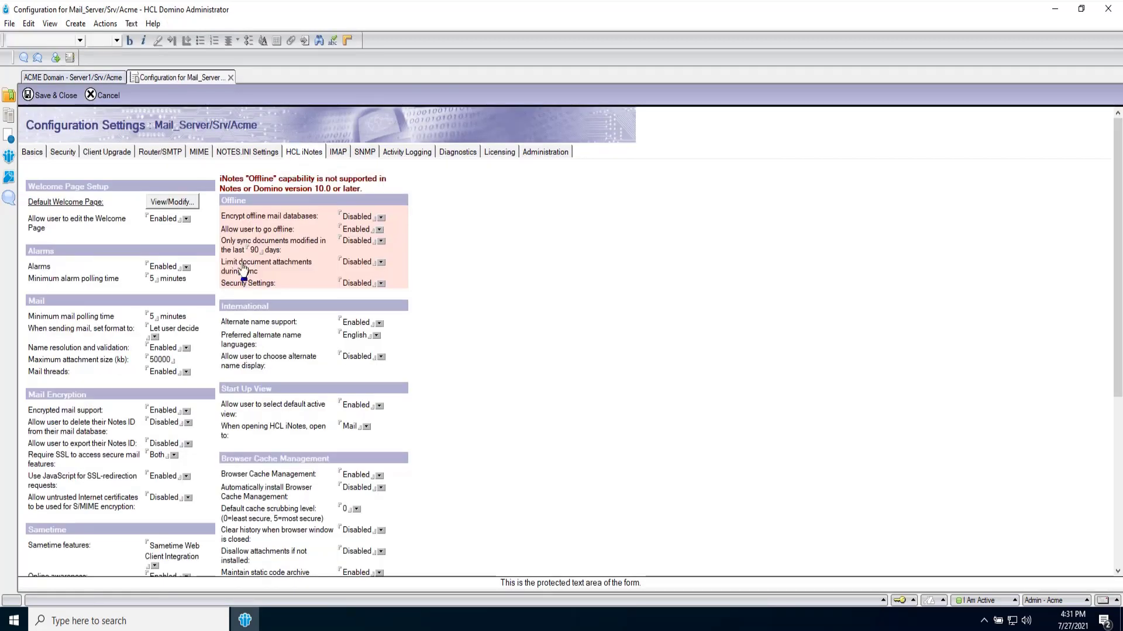
pyautogui.scroll(-5, 243, 269)
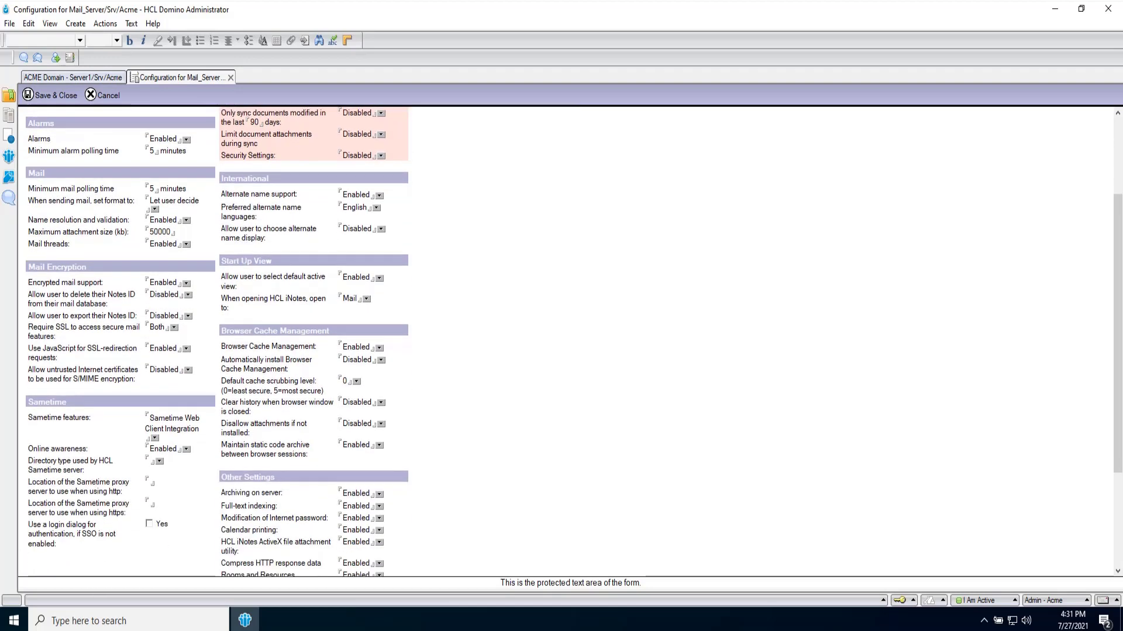
pyautogui.click(160, 440)
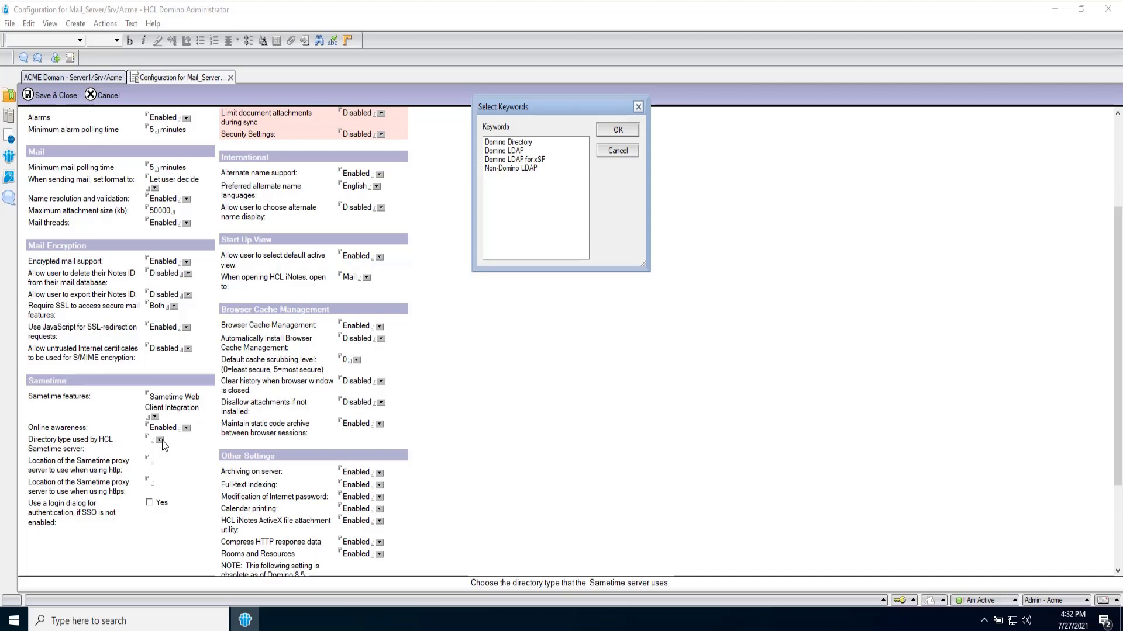
pyautogui.click(513, 146)
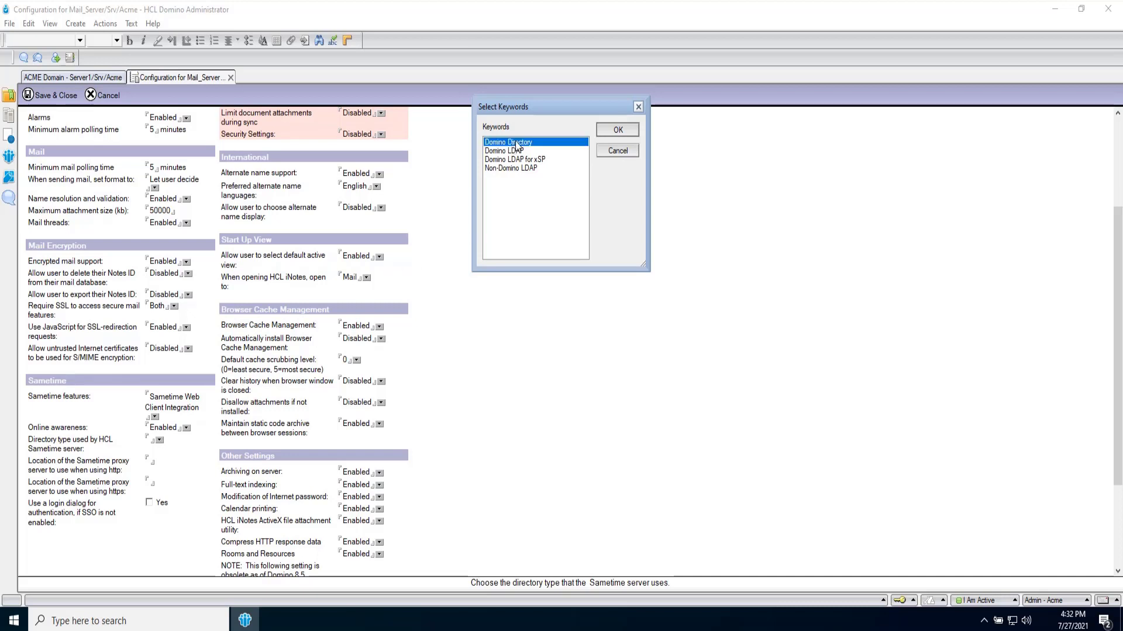
pyautogui.click(619, 131)
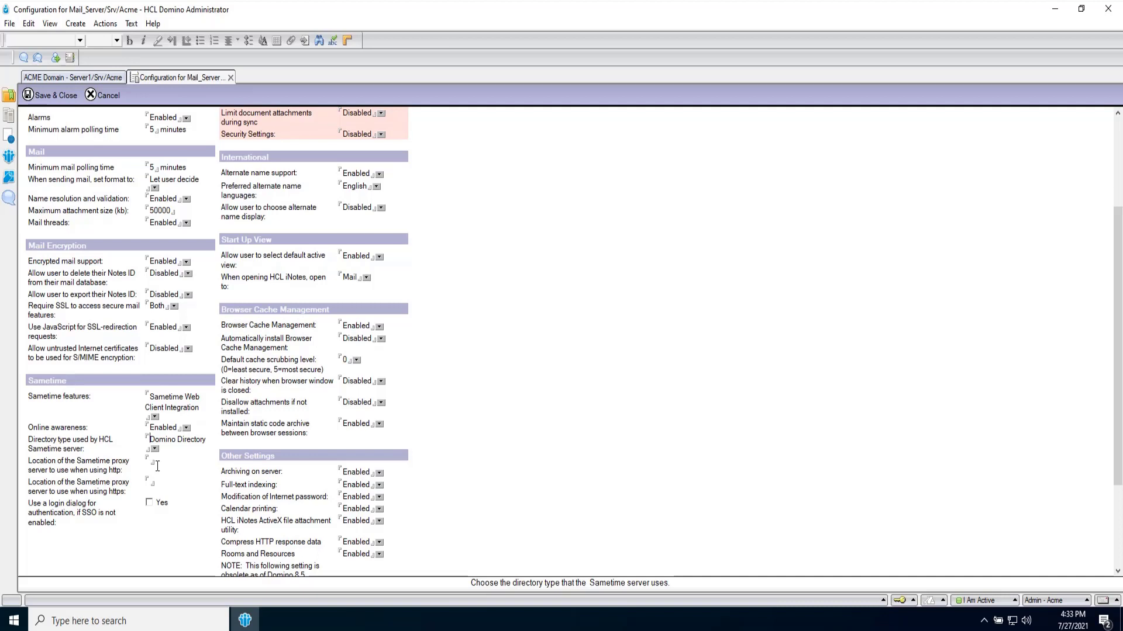
pyautogui.click(150, 482)
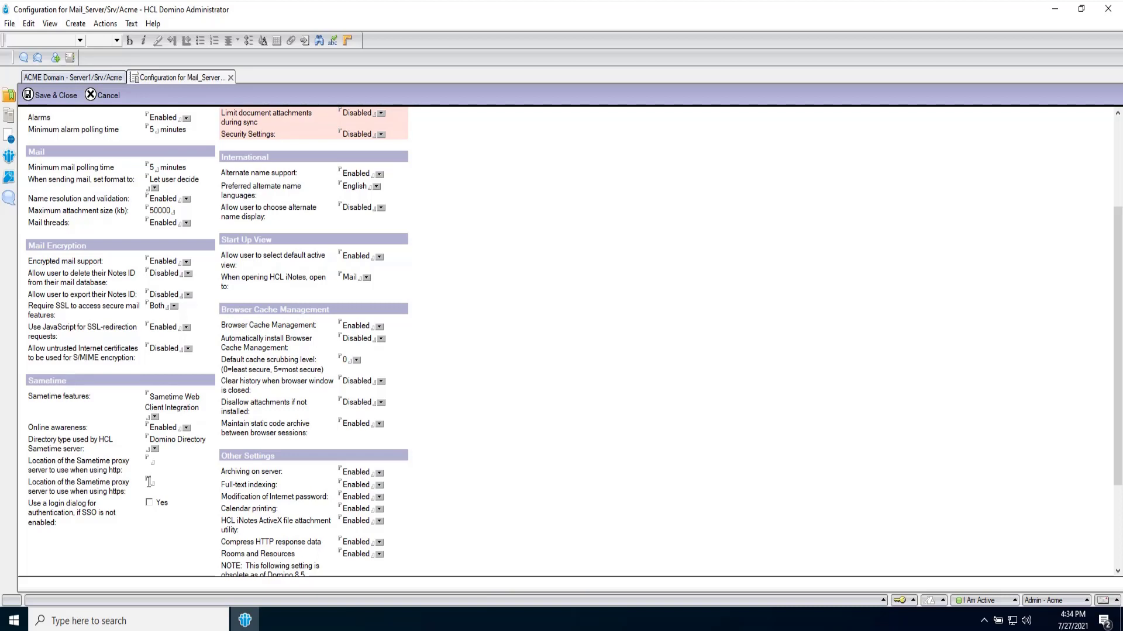
pyautogui.write('https://mongodb.acme.com:8443')
pyautogui.click(41, 96)
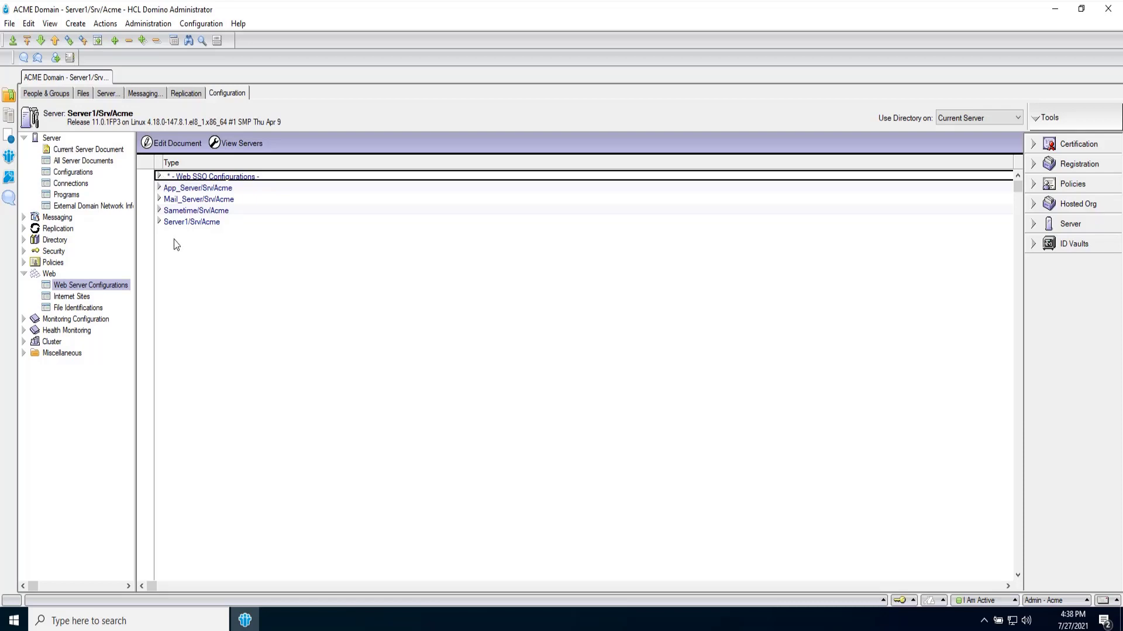
# - Expand Web SSO Configurations and open the Web SSO Configuration for LtpaToken document
pyautogui.click(158, 177)
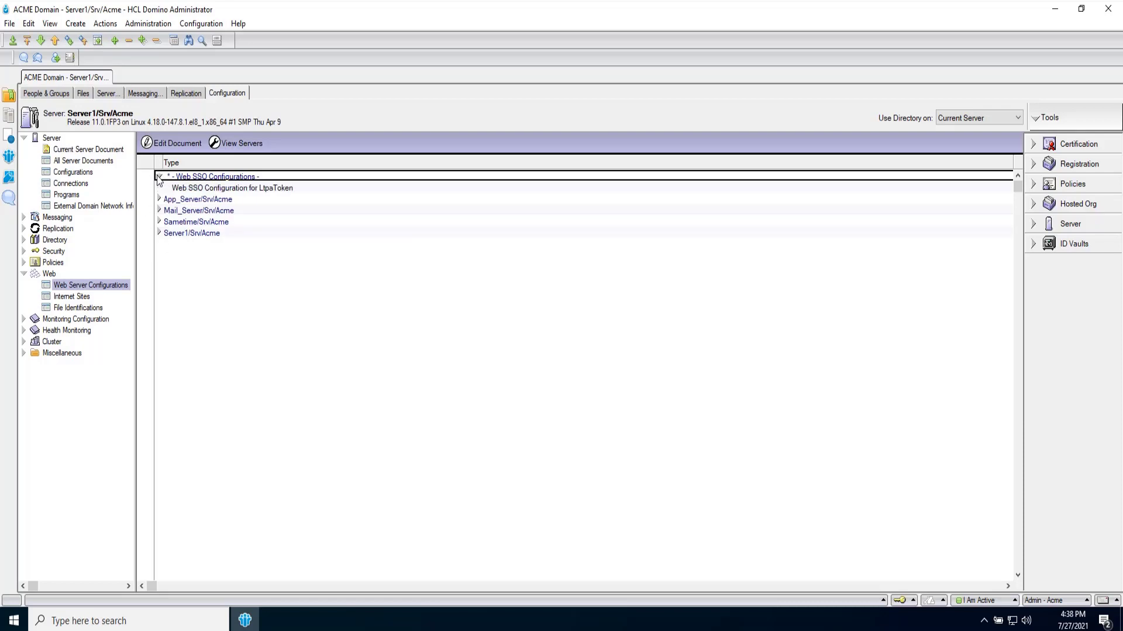
pyautogui.doubleClick(193, 189)
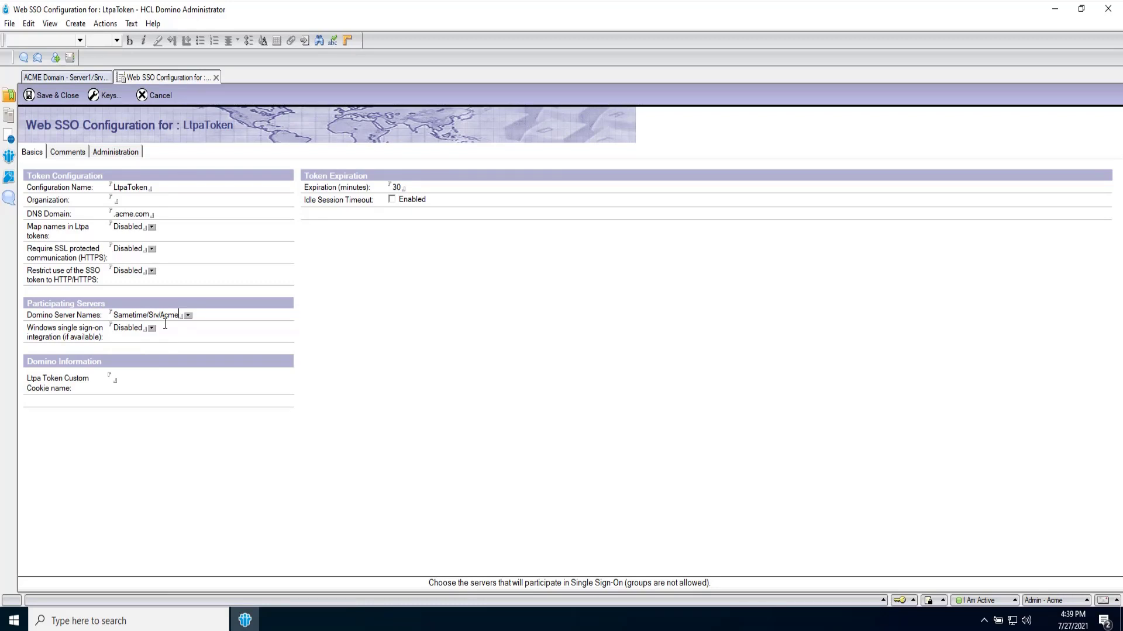
# - Add Mail_Server/Srv/Acme to the LtpaToken Domino Server Names list and save the SSO configuration
pyautogui.click(189, 315)
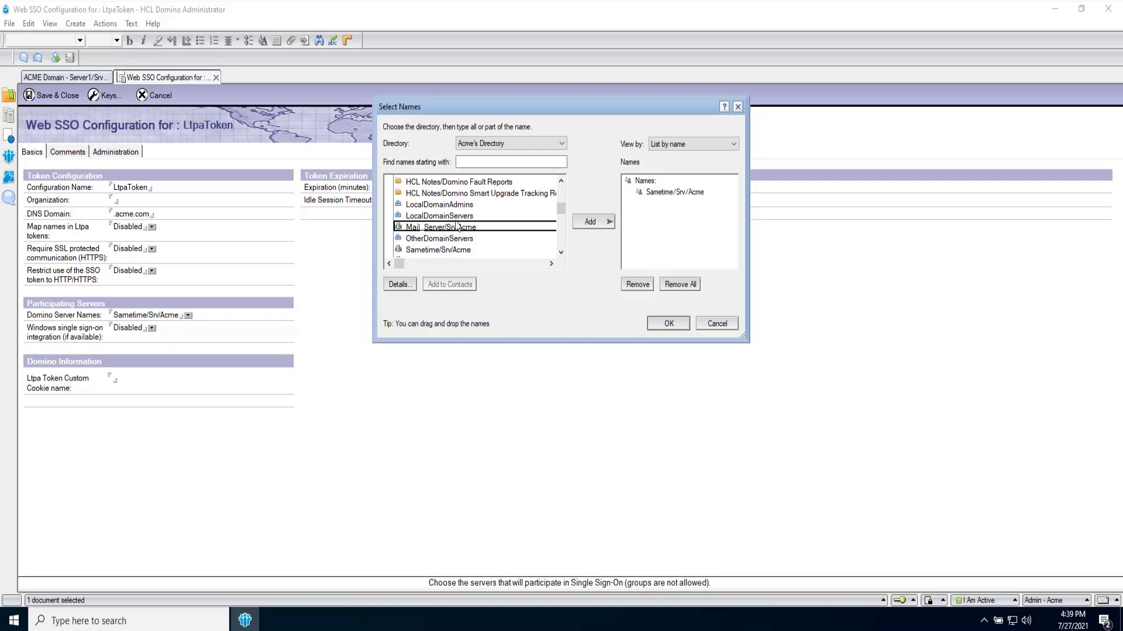
pyautogui.click(604, 222)
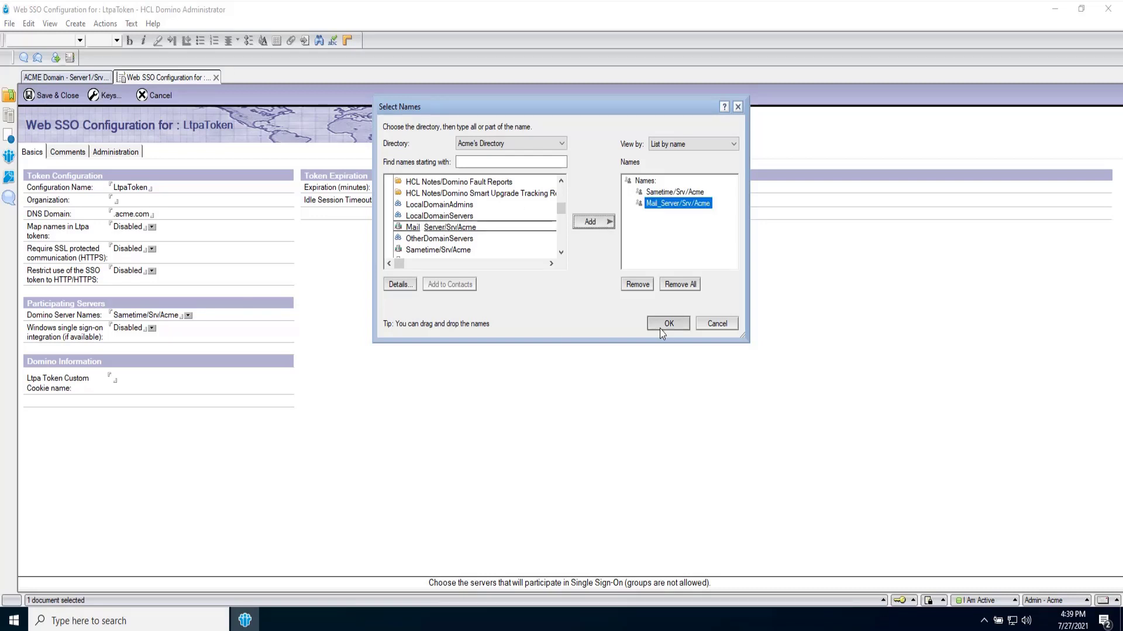
pyautogui.click(659, 329)
pyautogui.click(49, 97)
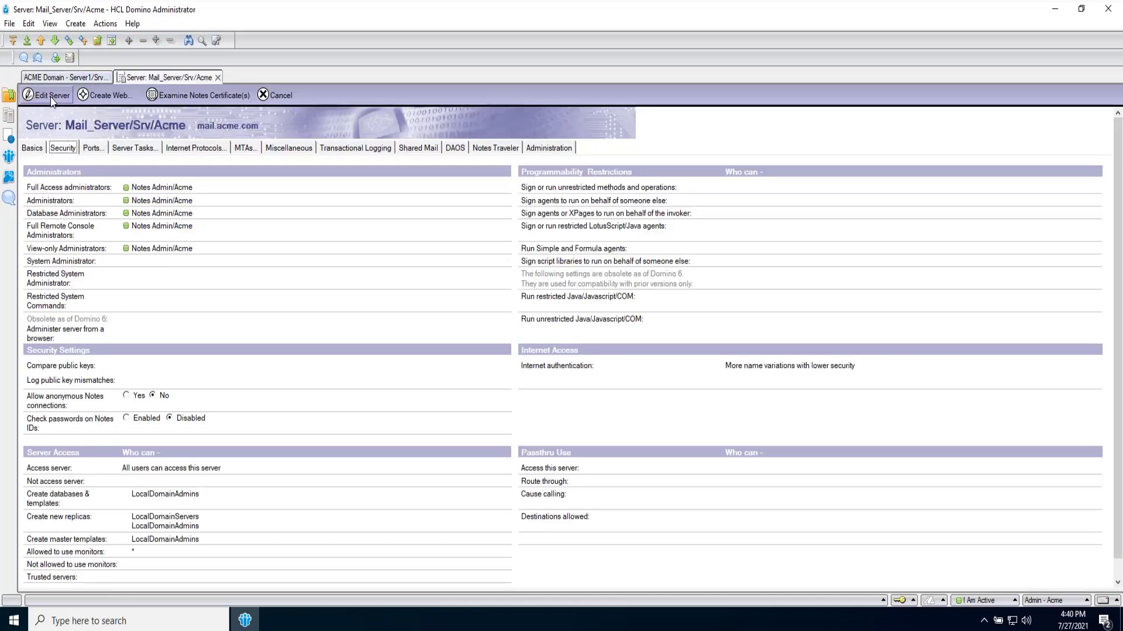
# - Under Internet Protocols > Domino Web Engine, set session authentication to Multiple Servers (SSO)
pyautogui.click(177, 149)
pyautogui.click(93, 175)
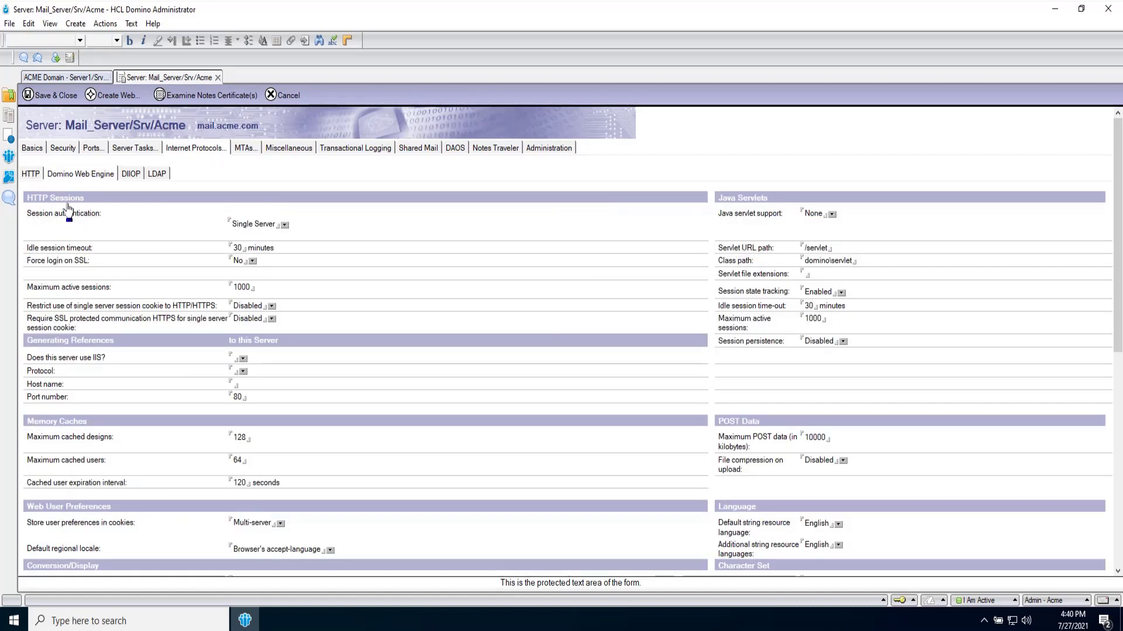
pyautogui.click(285, 225)
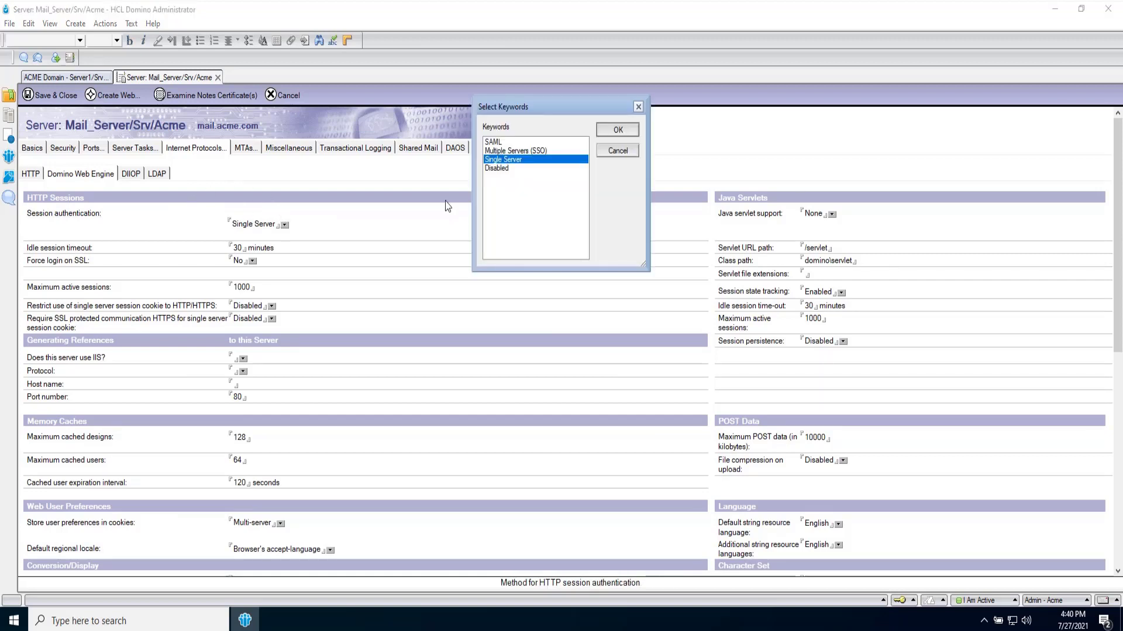
pyautogui.click(515, 150)
pyautogui.click(610, 133)
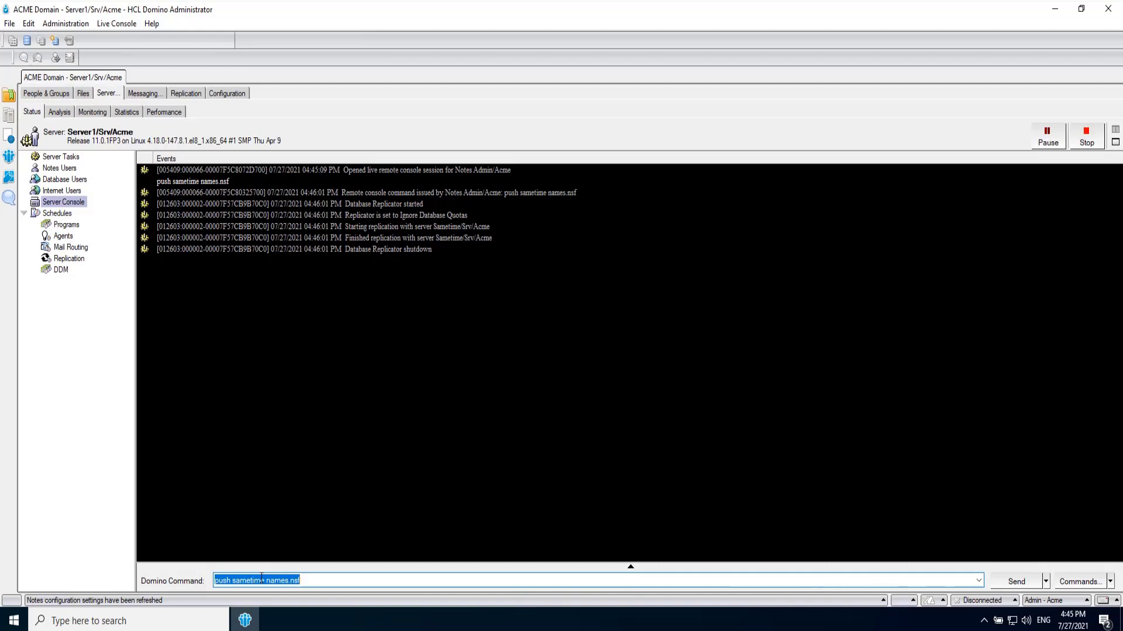
# - Run 'push mail_server names.nsf' from the Domino server console
pyautogui.write('push mail_server names.nsf')
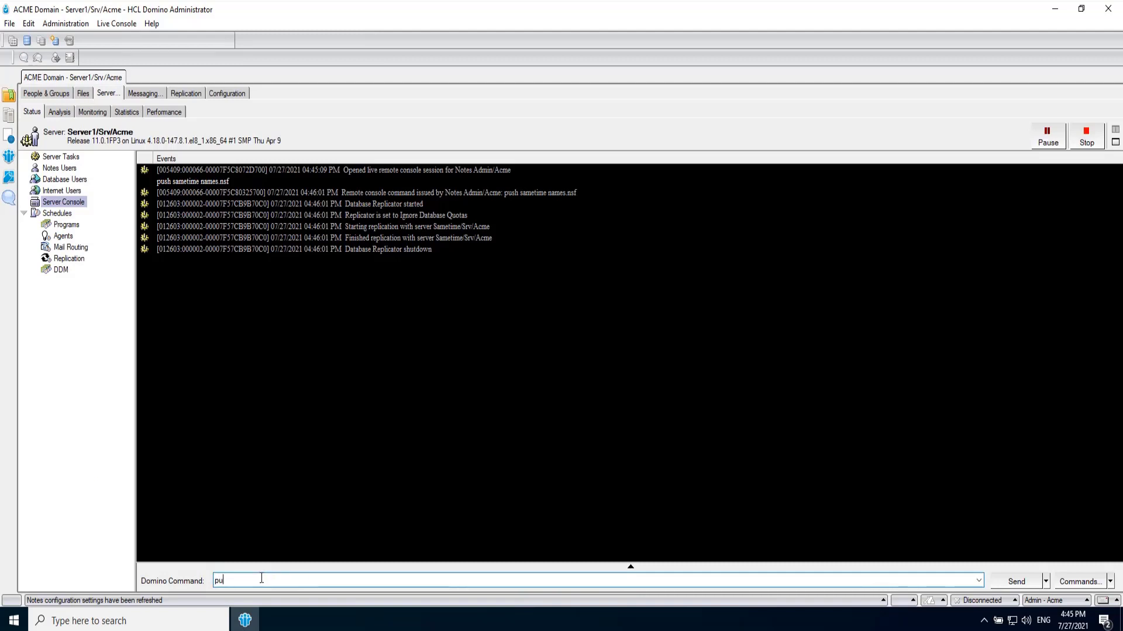
pyautogui.press('Return')
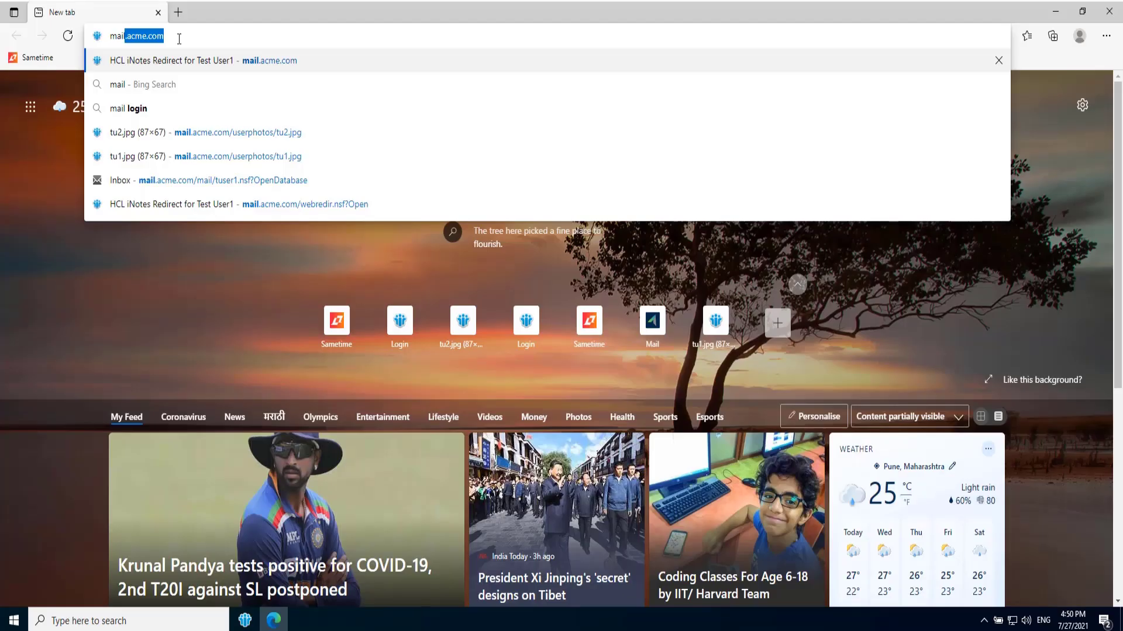
# - Browse to mail.acme.com and sign in to iNotes with the test user's e-mail and password
pyautogui.write('.acme.co')
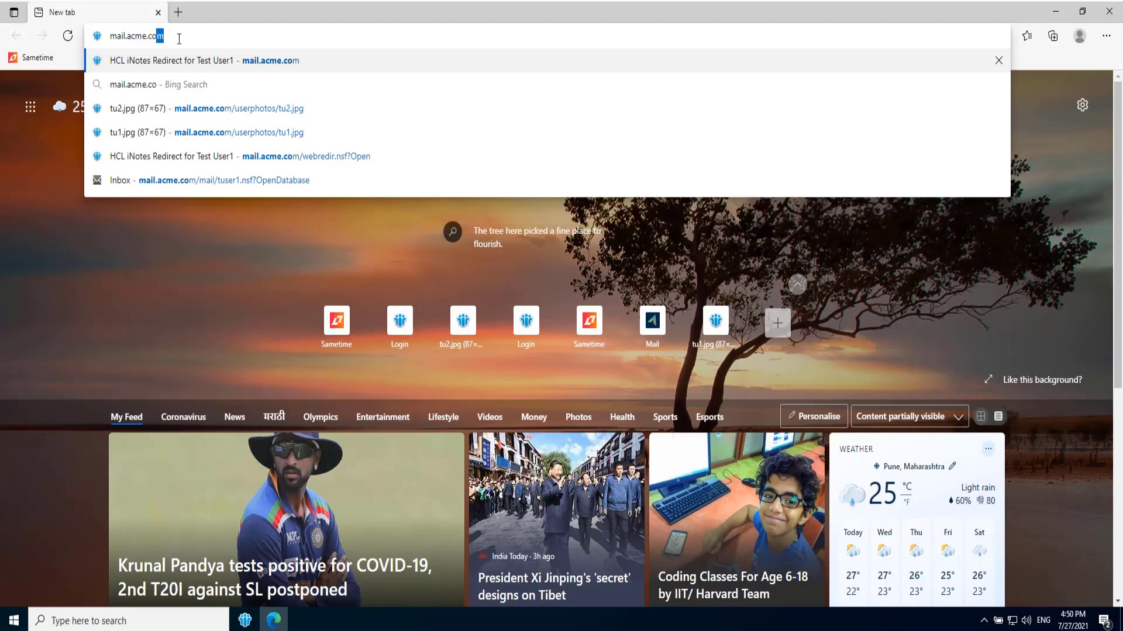
pyautogui.press('Return')
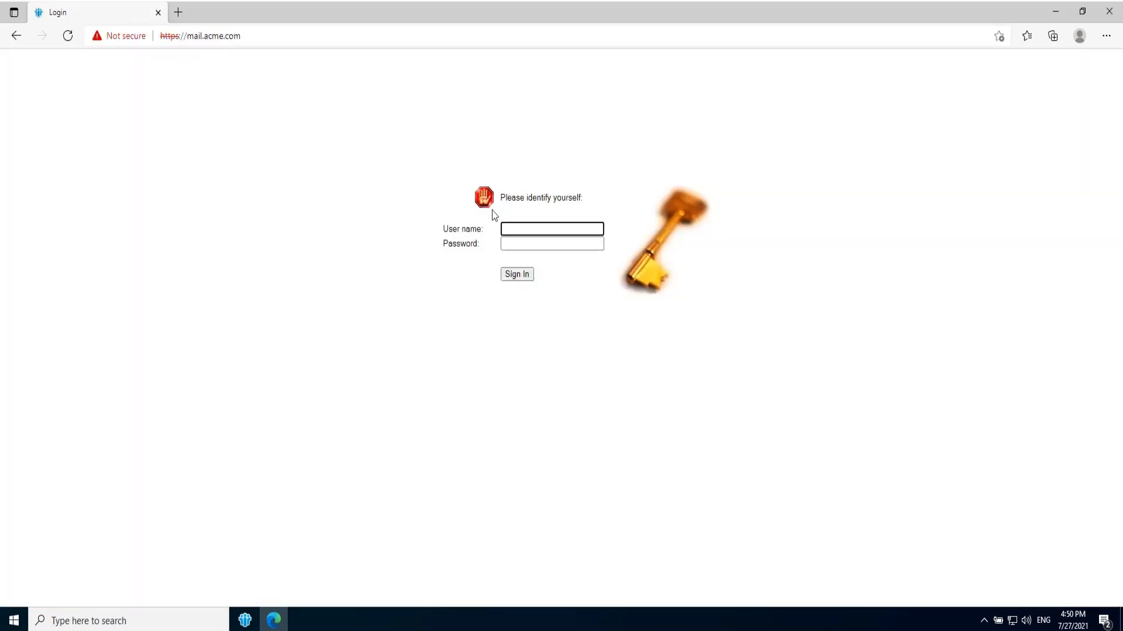
pyautogui.click(529, 245)
pyautogui.write('•••••')
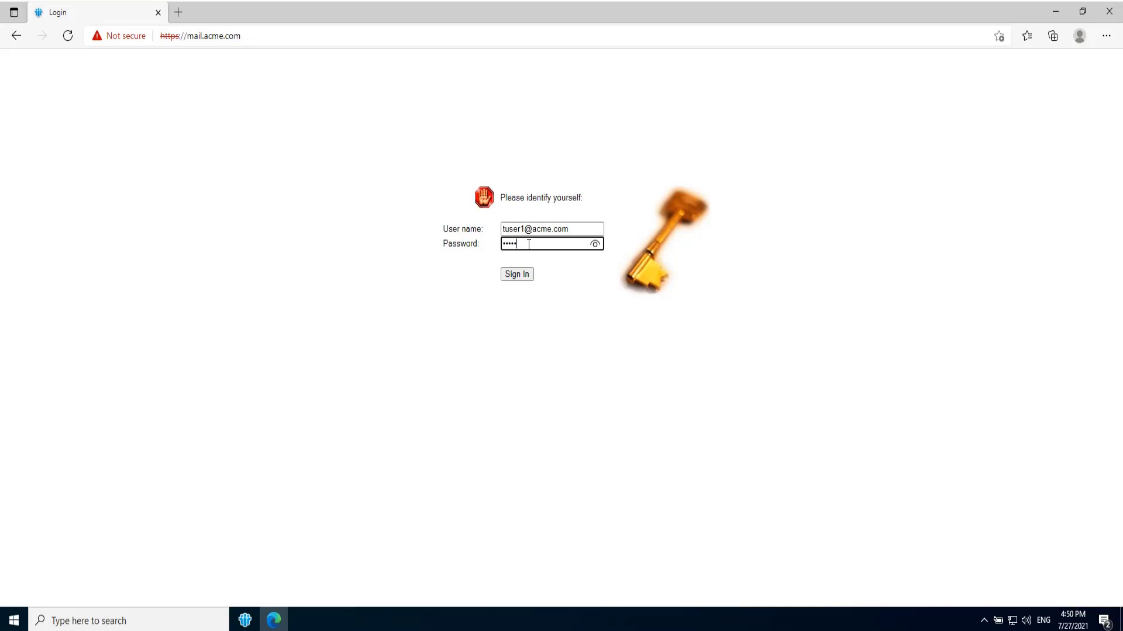
pyautogui.click(520, 274)
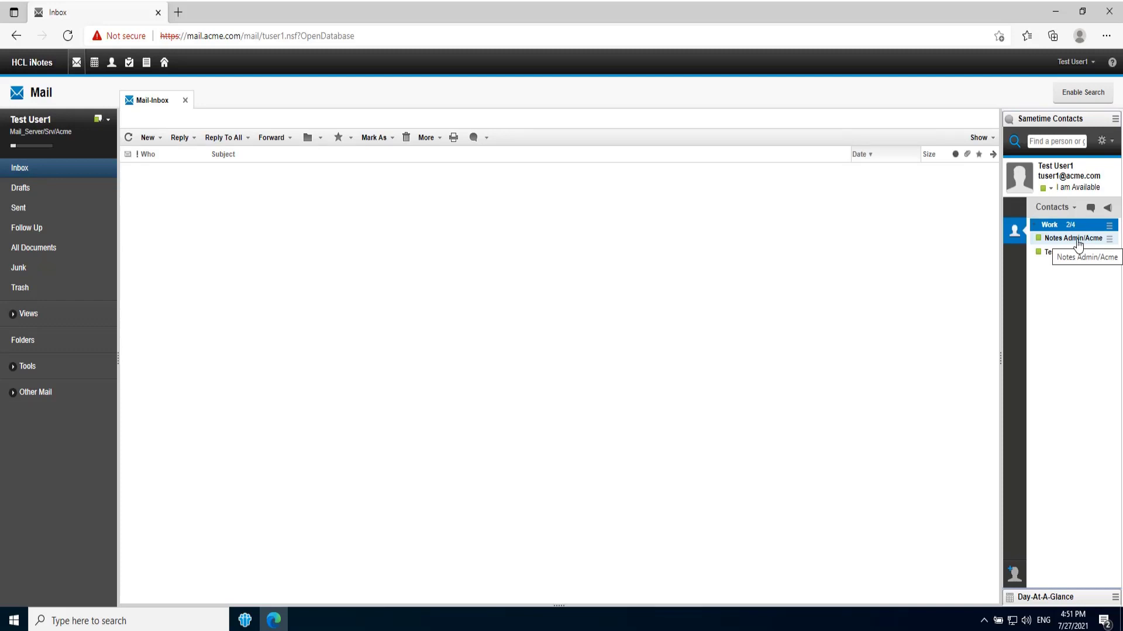
# - Open a Sametime chat with the admin contact and send the message 'hi'
pyautogui.doubleClick(1079, 245)
pyautogui.write('hi')
pyautogui.press('Return')
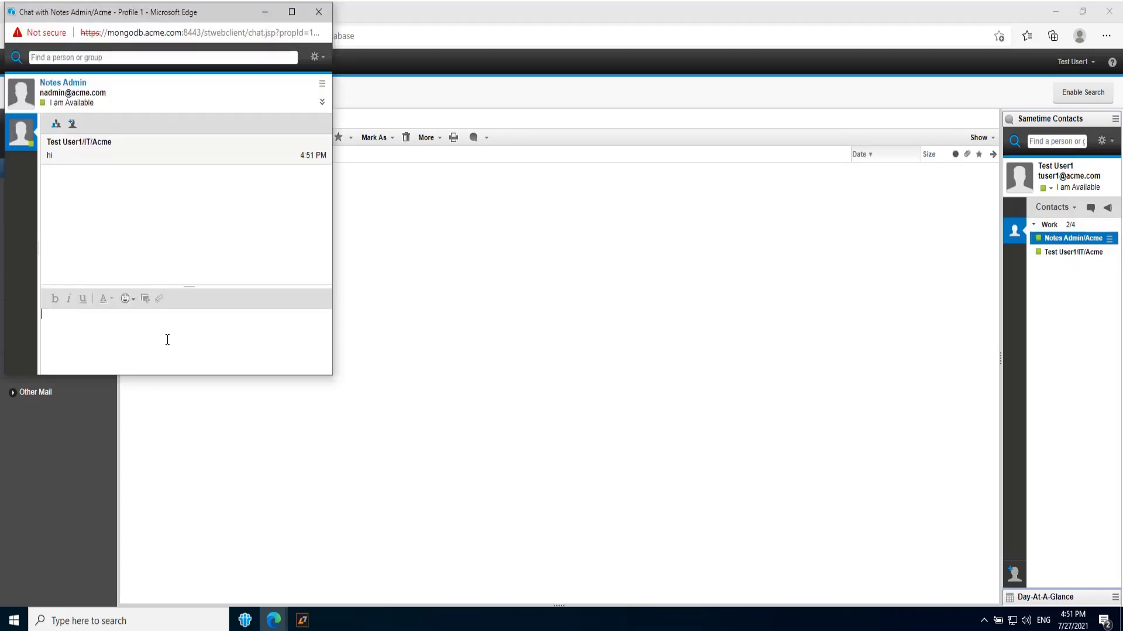